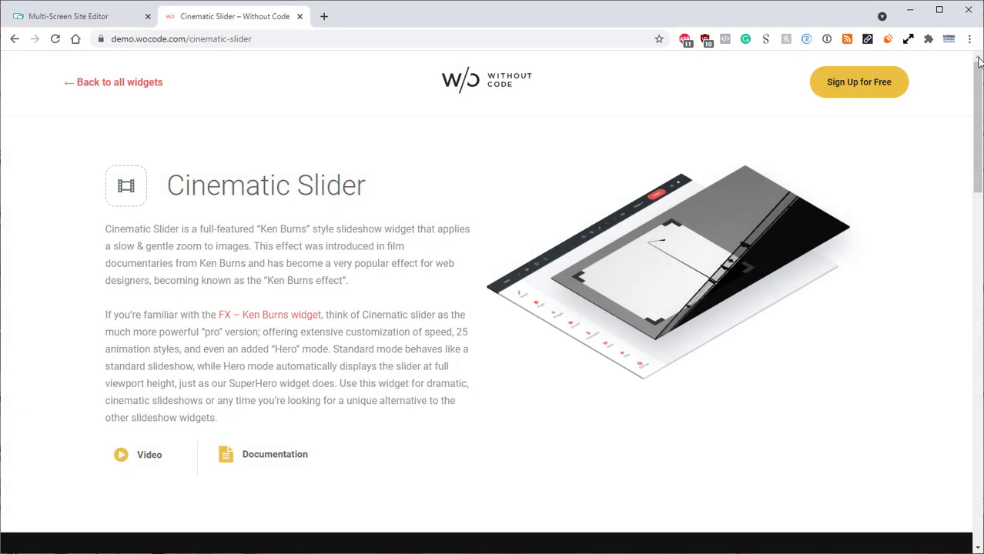
Look over the Cinematic Slider demo page, including its description and sample slideshow
scroll(647, 283, down, 5)
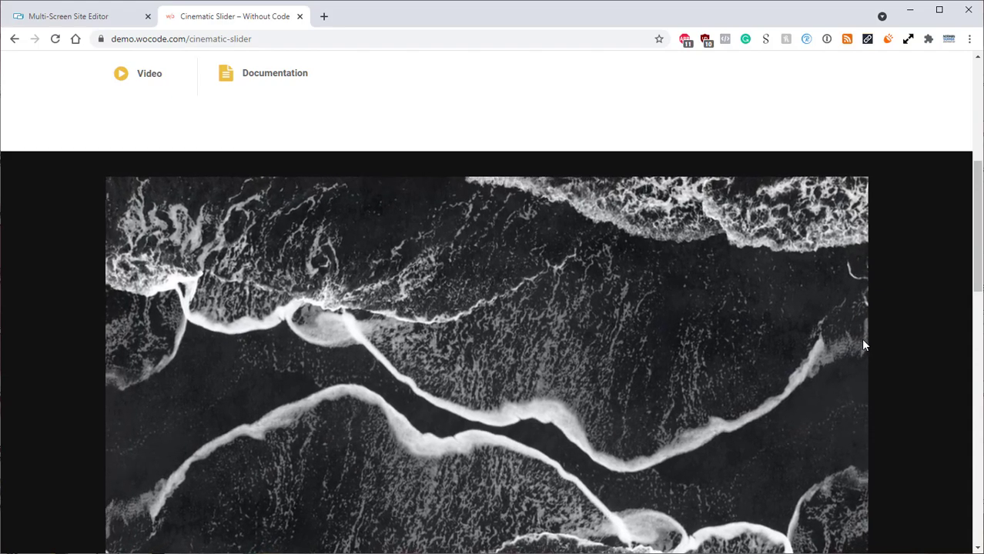
scroll(864, 345, up, 5)
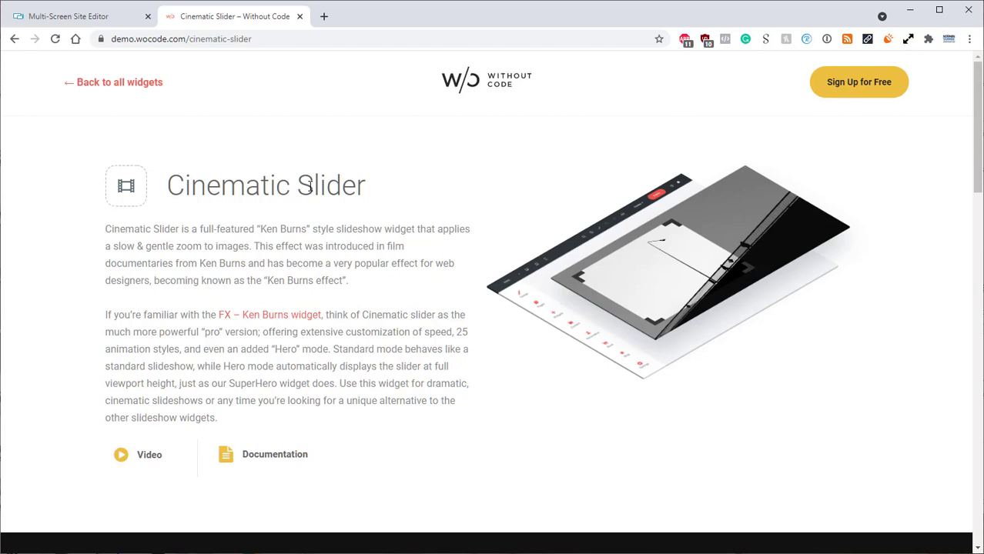
Switch to the site editor and add a Cinematic Slider widget between the home page's intro text and the Our menu section
click(122, 18)
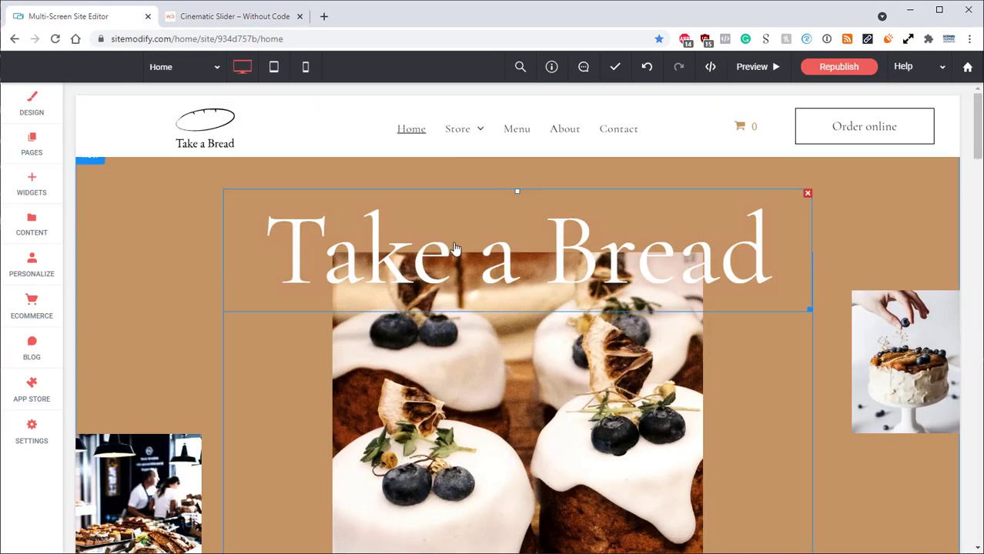
scroll(471, 271, down, 2)
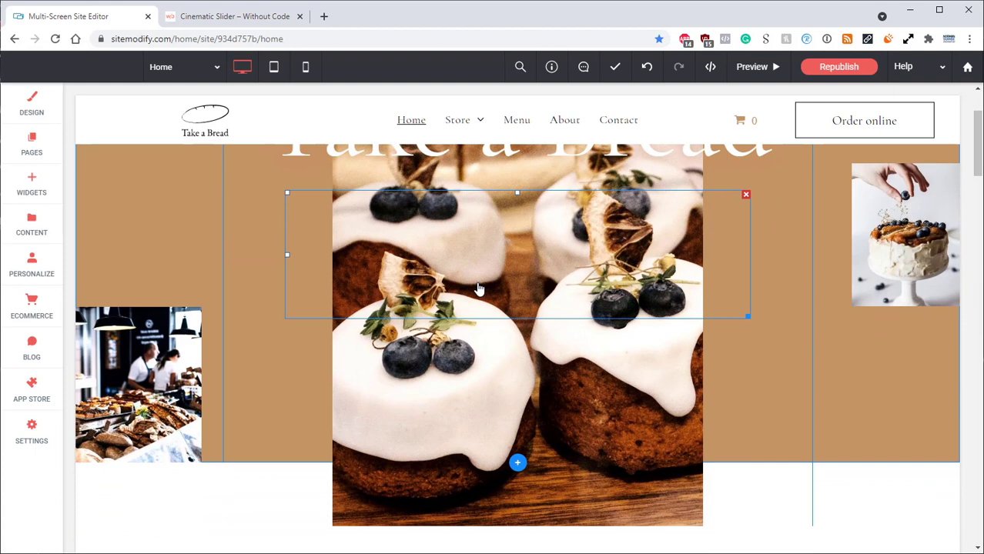
scroll(485, 299, down, 3)
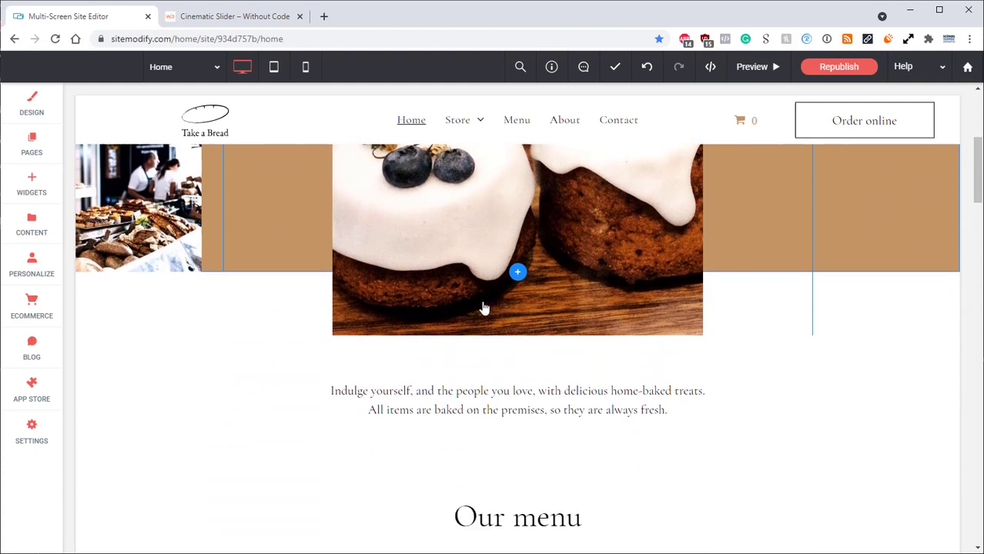
scroll(484, 309, down, 1)
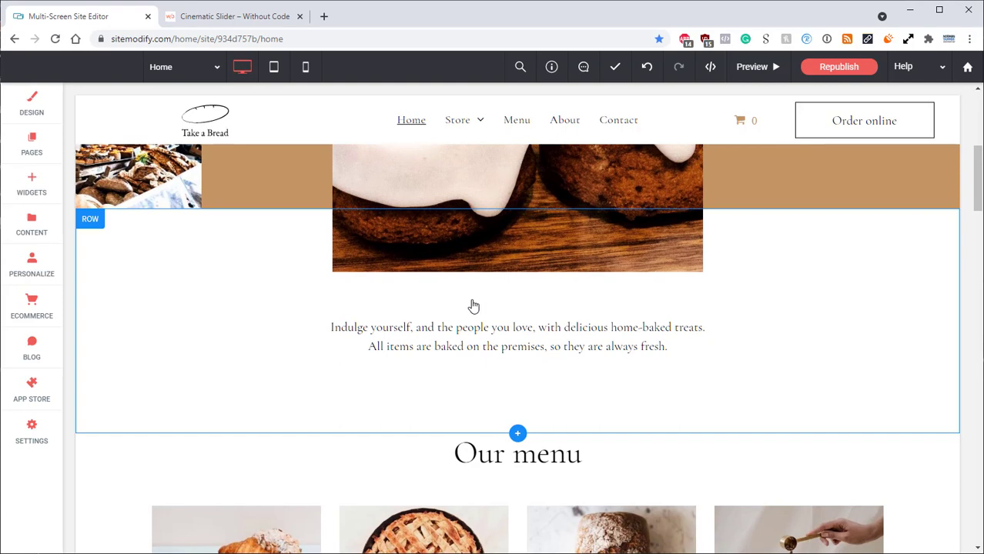
scroll(473, 307, down, 1)
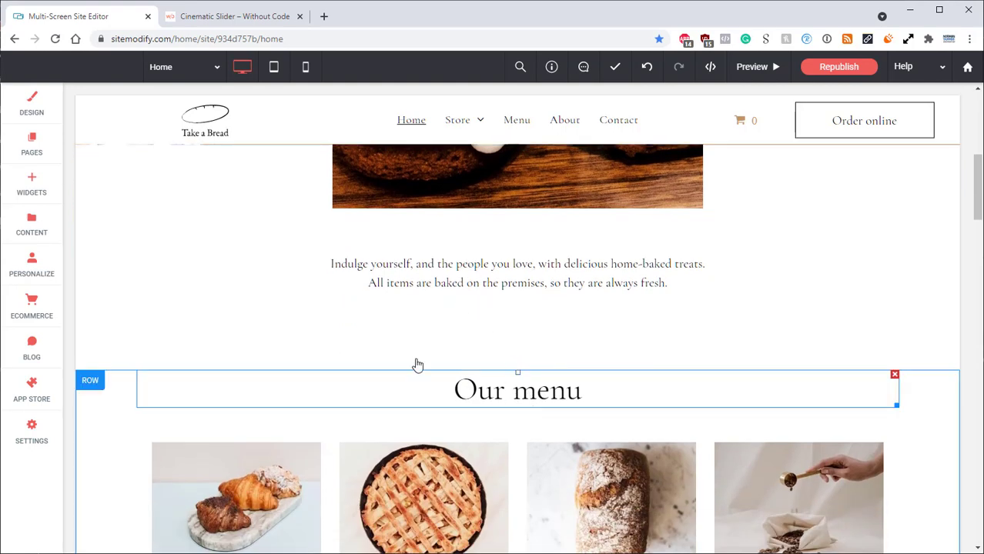
click(32, 184)
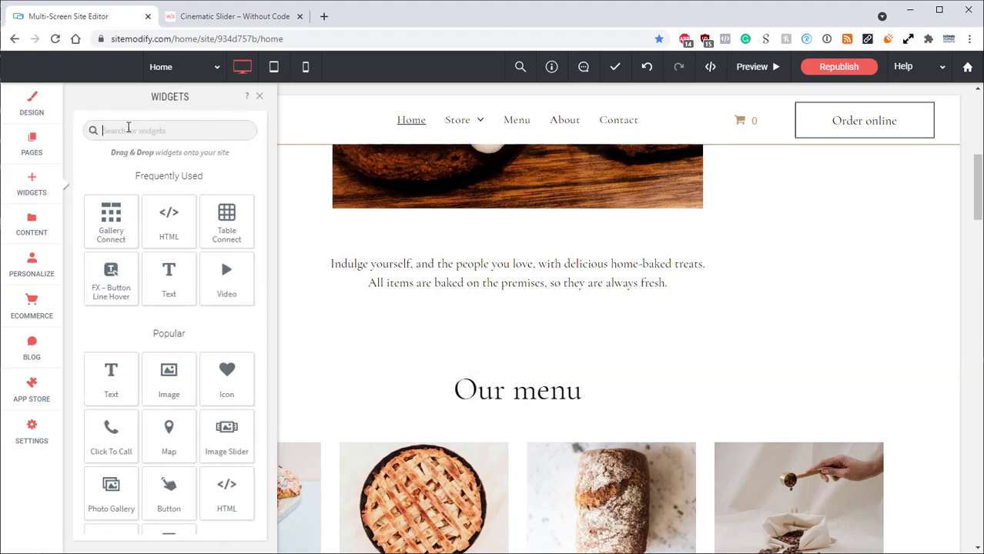
click(129, 130)
text(cinematic slider)
drag(118, 217, 518, 410)
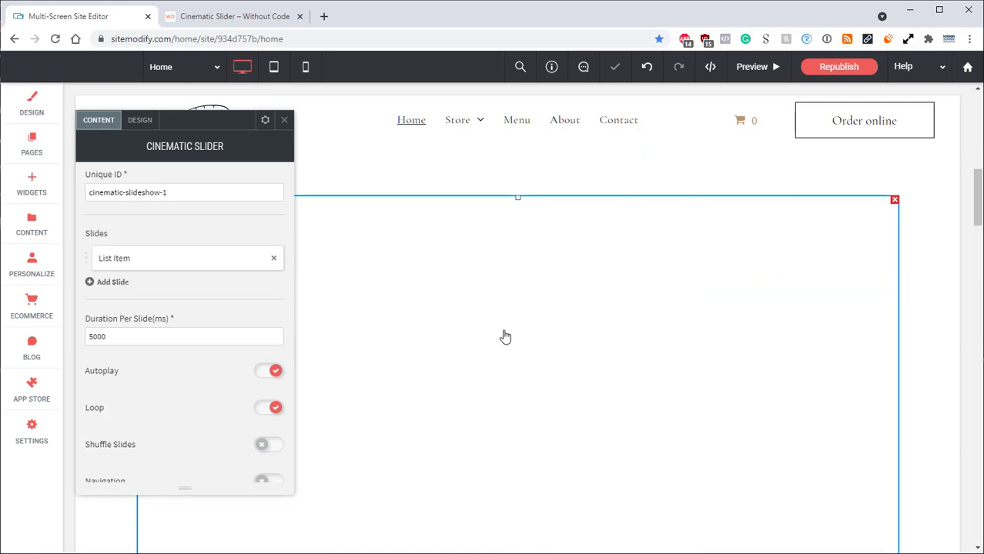
Use the croissant photo for the first slide and add two more slides with the dough-kneading and bread-basket photos
click(140, 260)
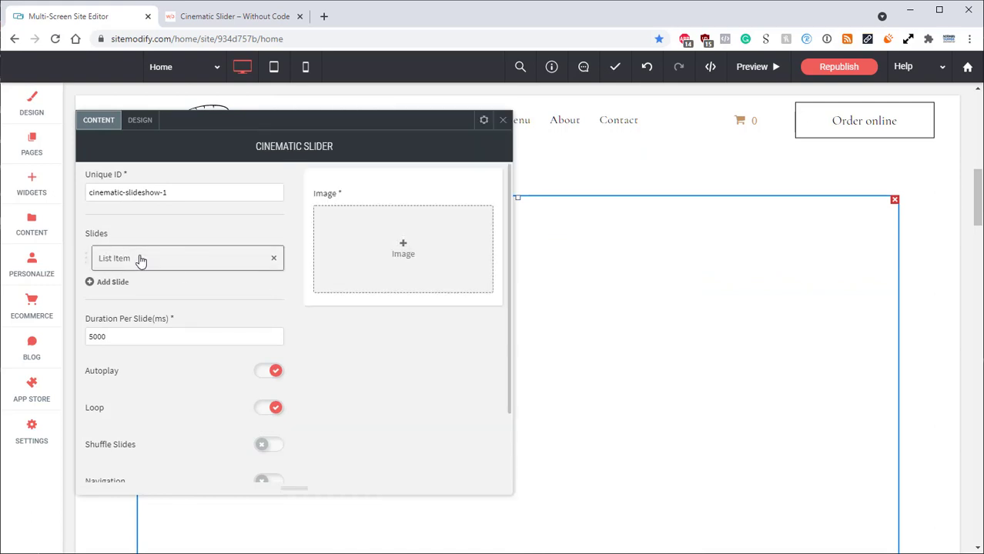
click(394, 261)
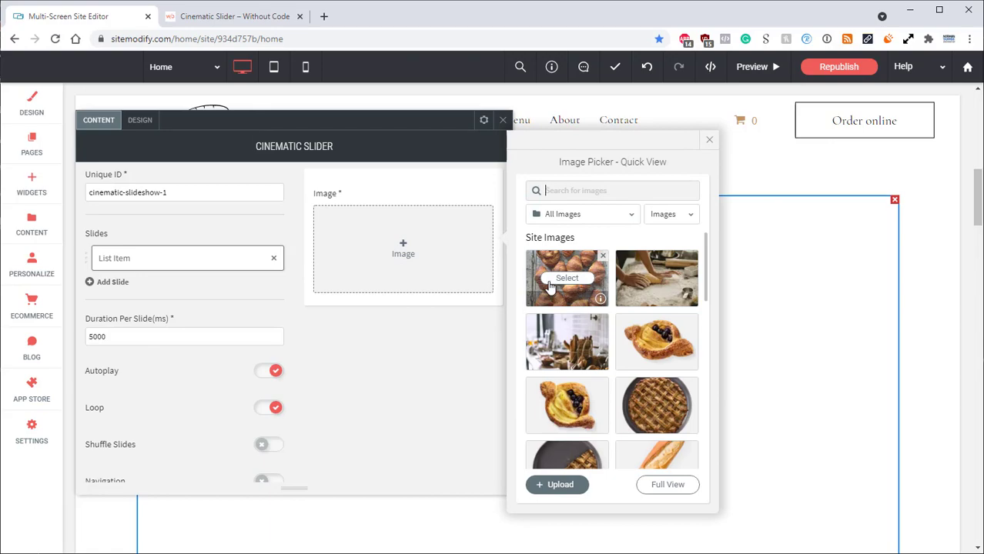
click(562, 279)
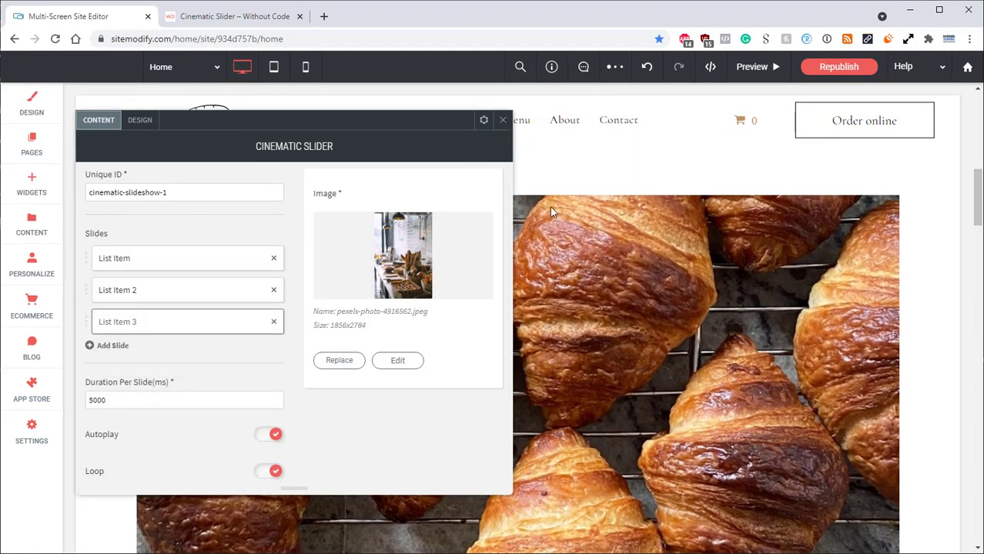
click(574, 238)
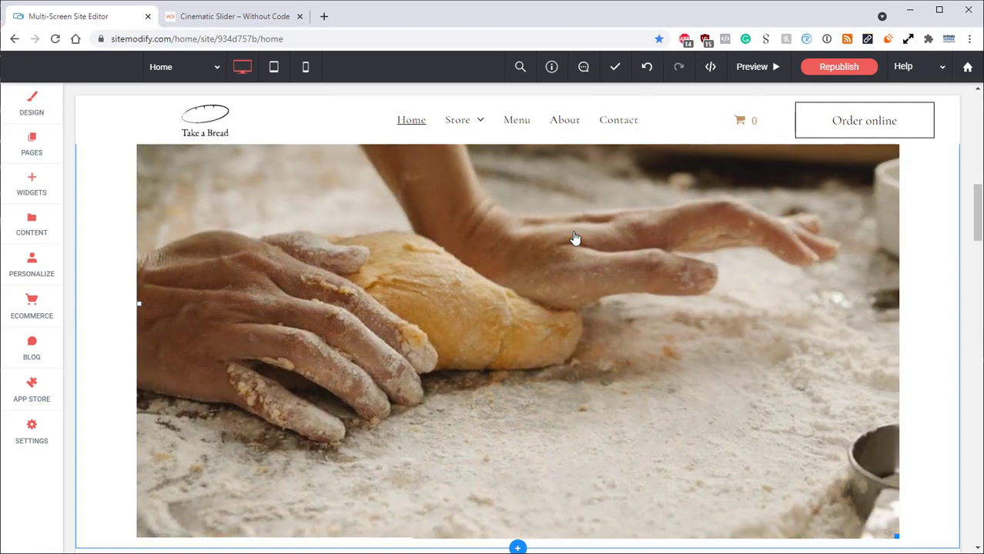
Examine the slider's content options for slides, duration, playback and navigation, along with its available widget modes
click(575, 237)
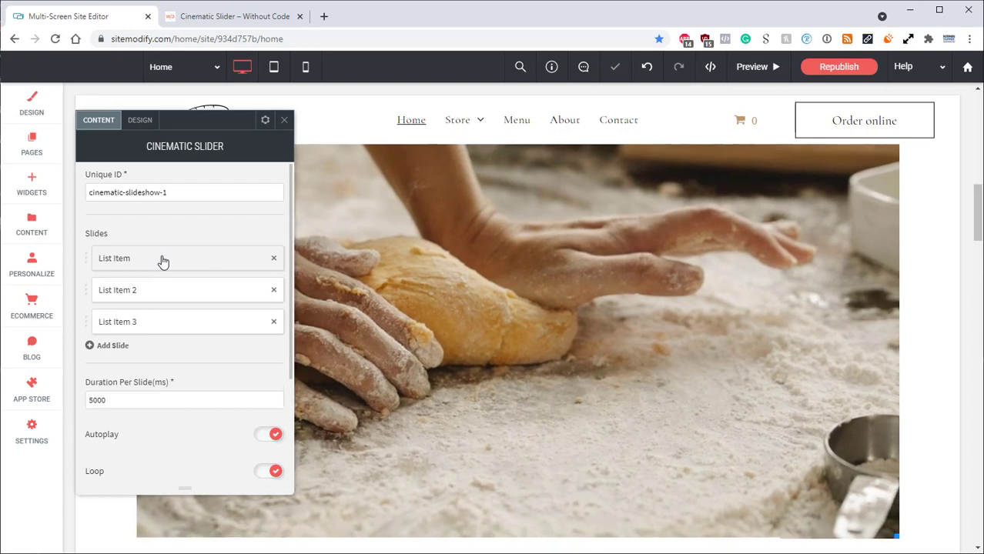
scroll(165, 270, down, 1)
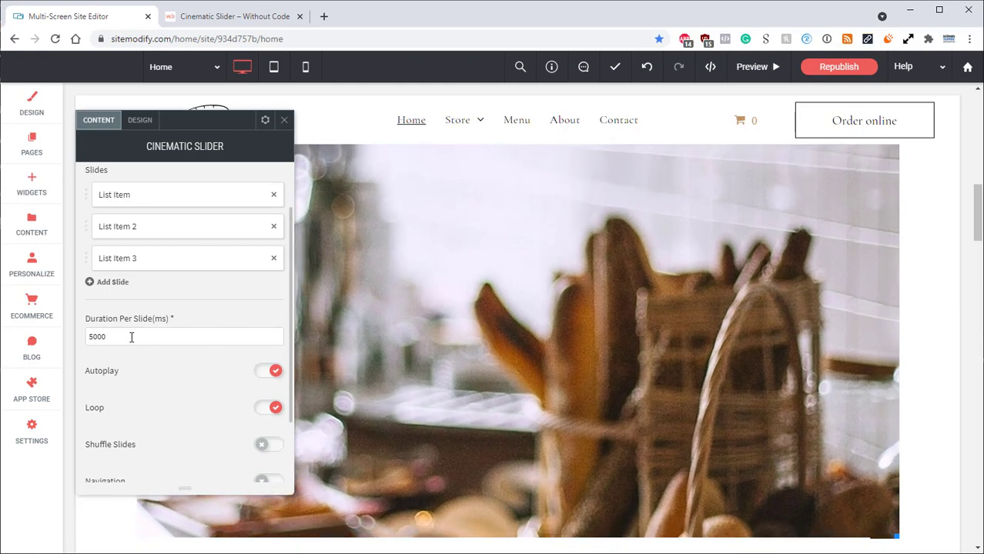
scroll(140, 358, down, 2)
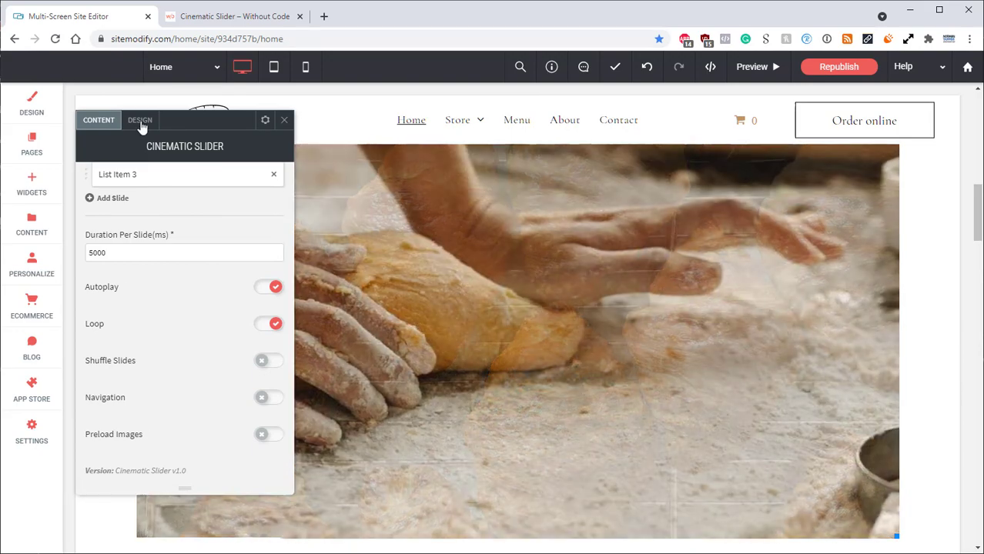
click(140, 121)
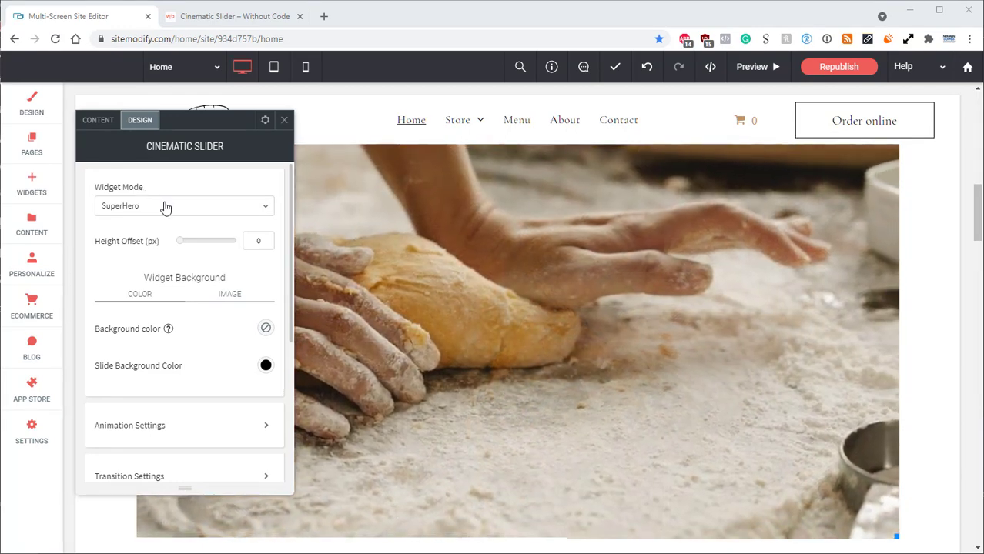
click(165, 206)
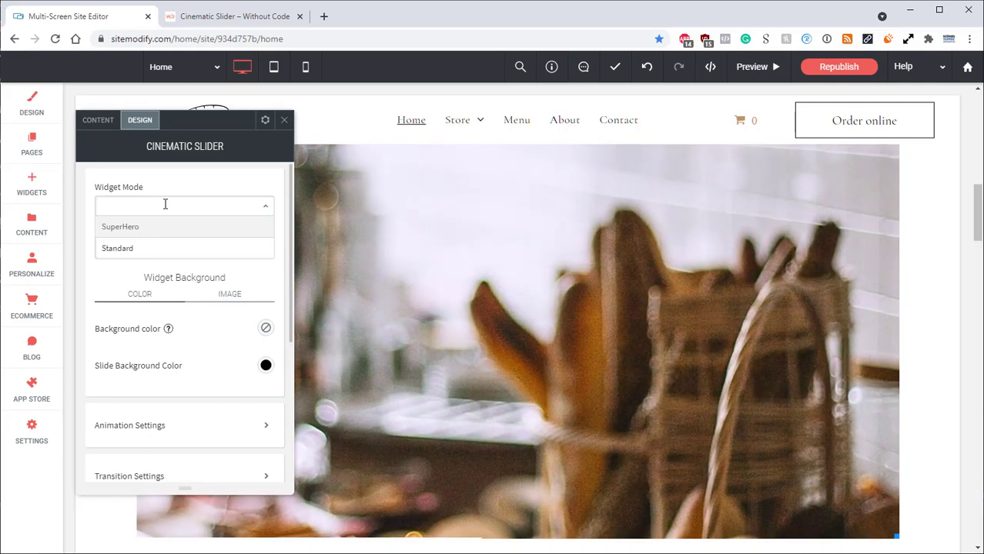
click(283, 124)
click(284, 120)
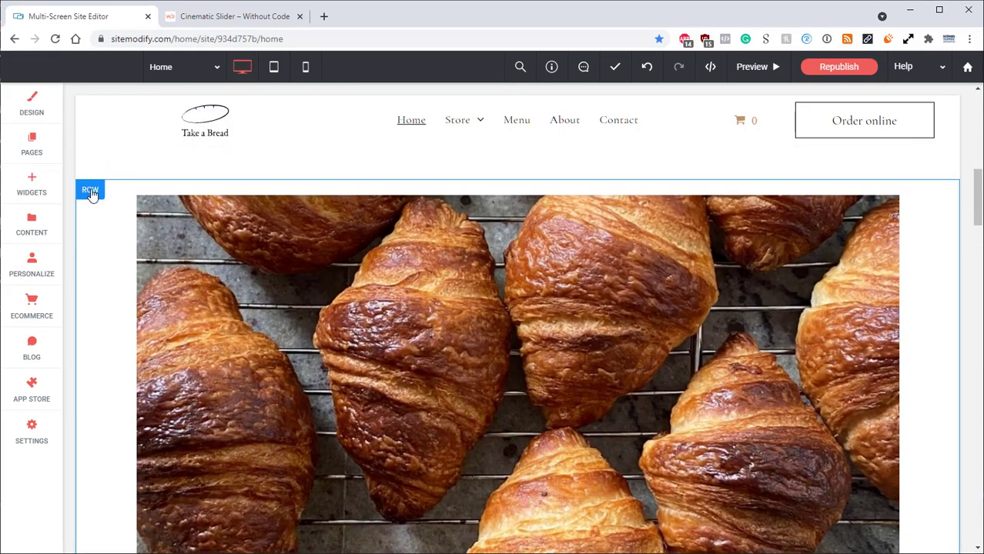
Turn on full bleed for the row that contains the slider
click(91, 192)
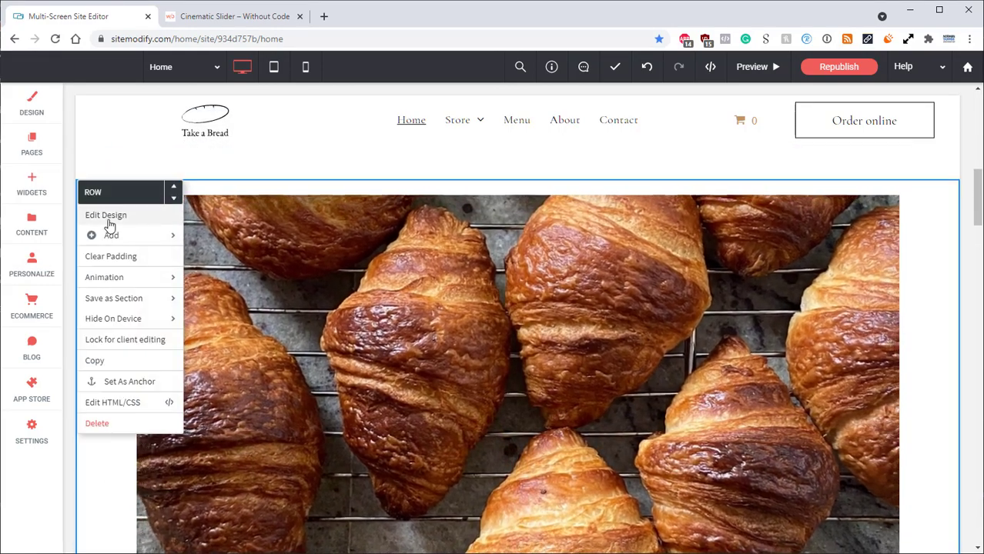
click(106, 217)
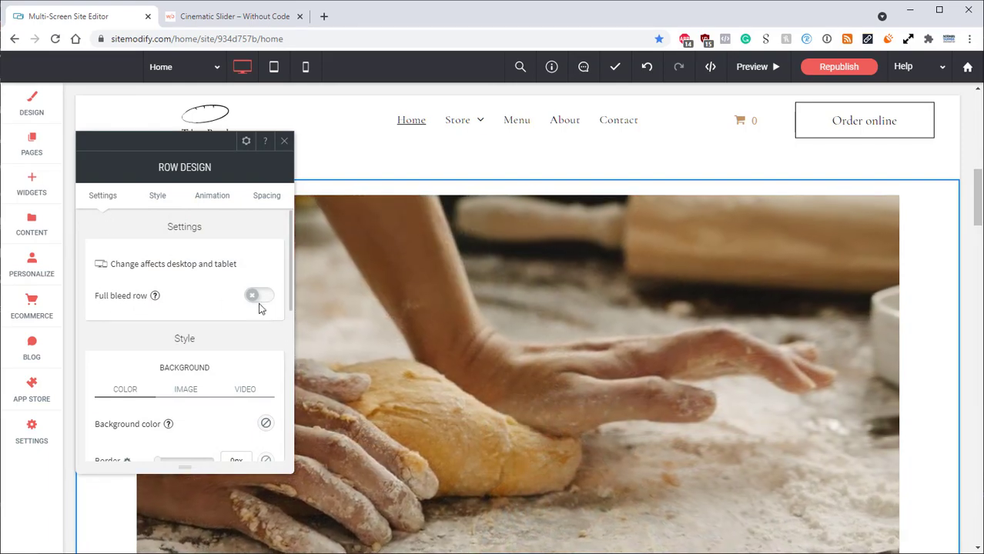
click(255, 301)
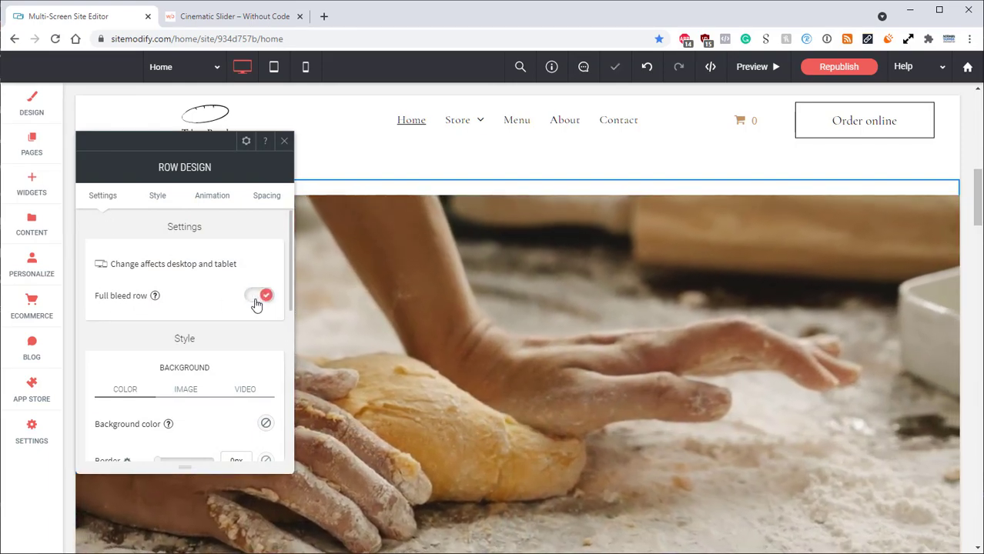
click(284, 142)
Examine the slider's design options, covering its animation, transition, overlay and navigation settings
click(385, 303)
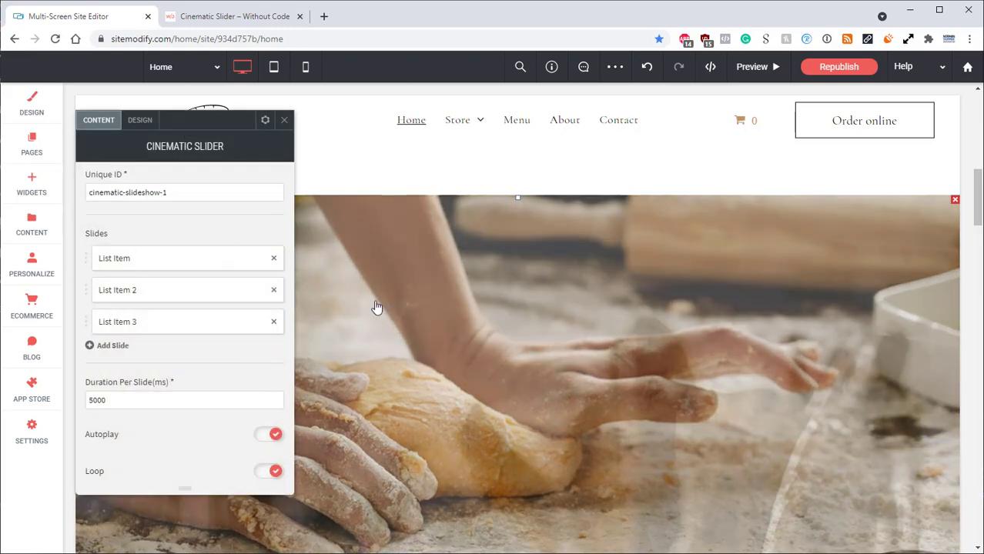
click(144, 124)
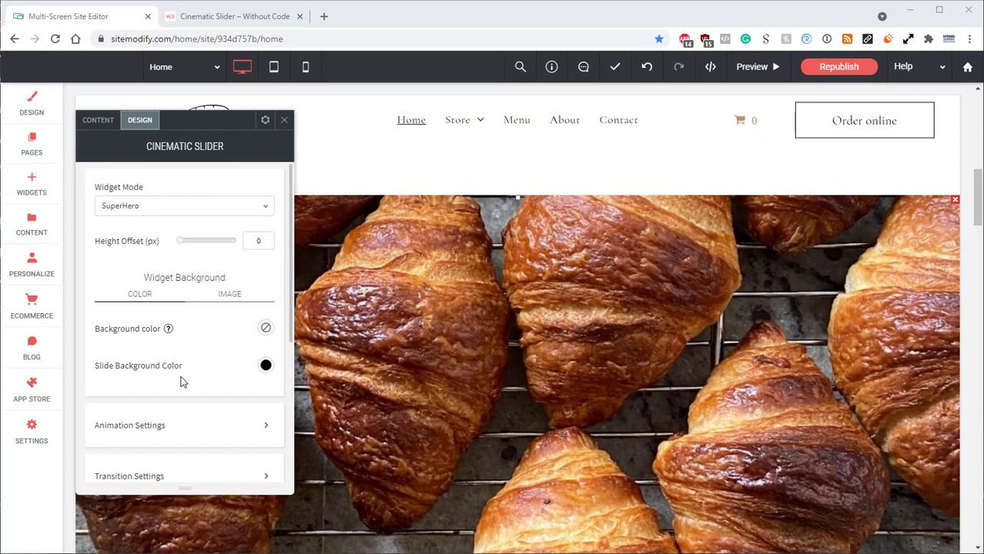
scroll(185, 374, down, 1)
scroll(191, 369, down, 1)
click(183, 305)
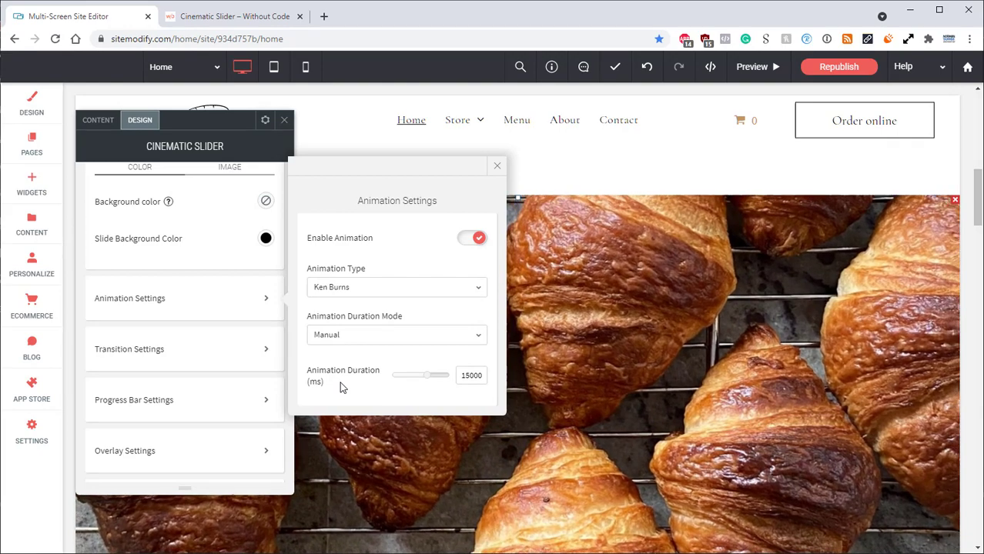
click(262, 350)
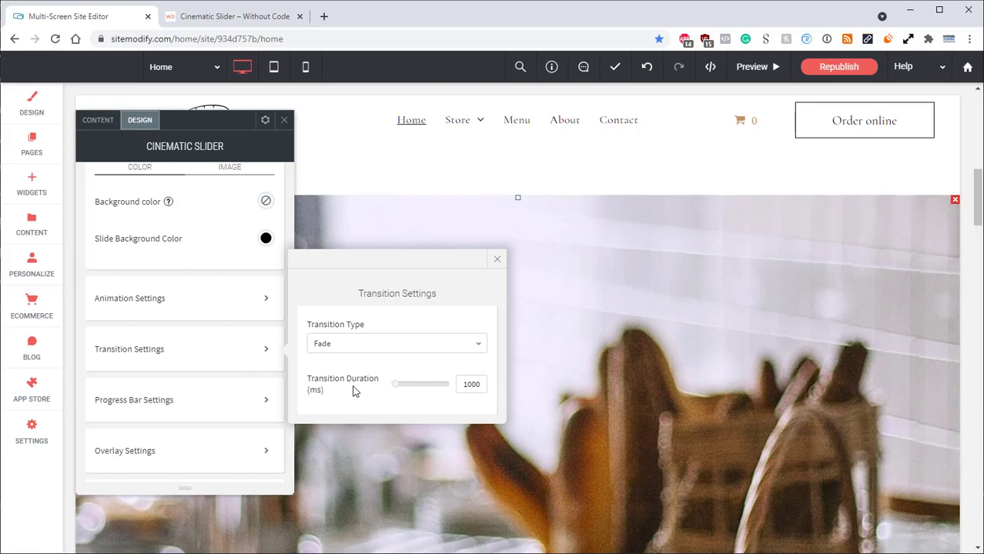
scroll(187, 408, down, 1)
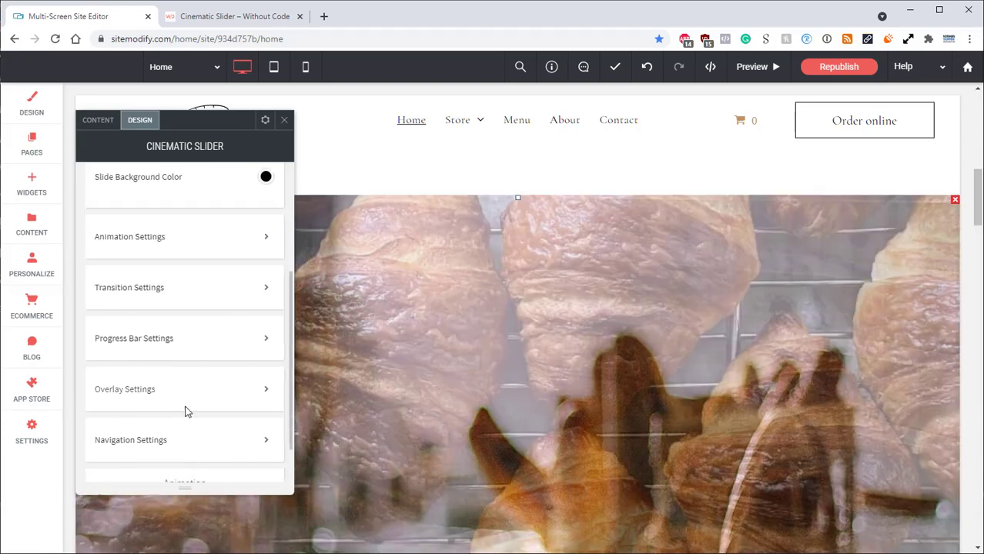
click(184, 396)
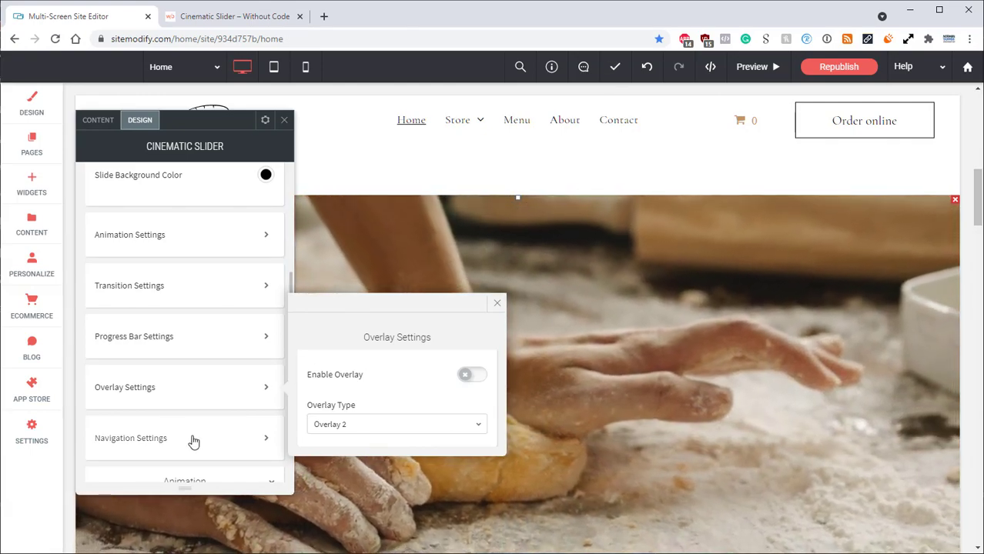
click(193, 439)
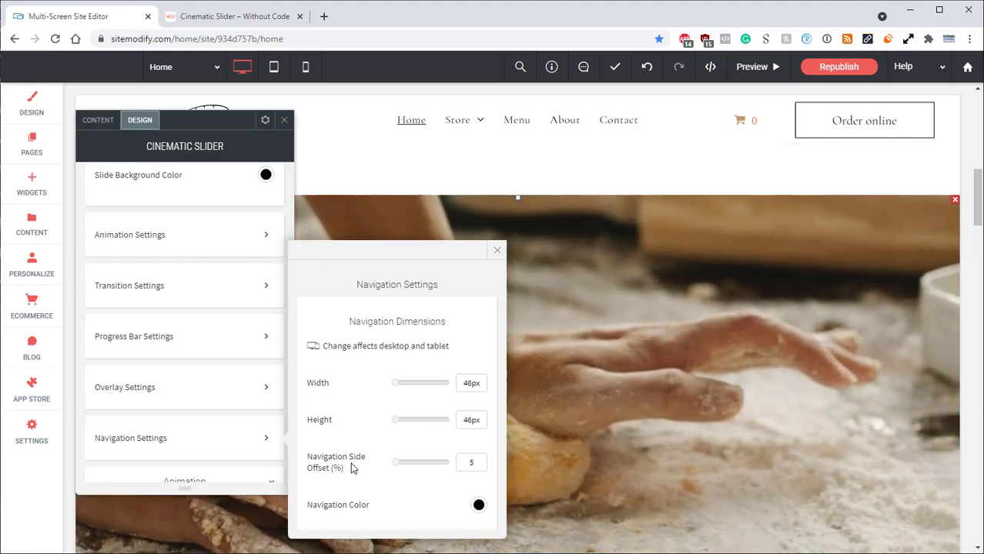
click(413, 123)
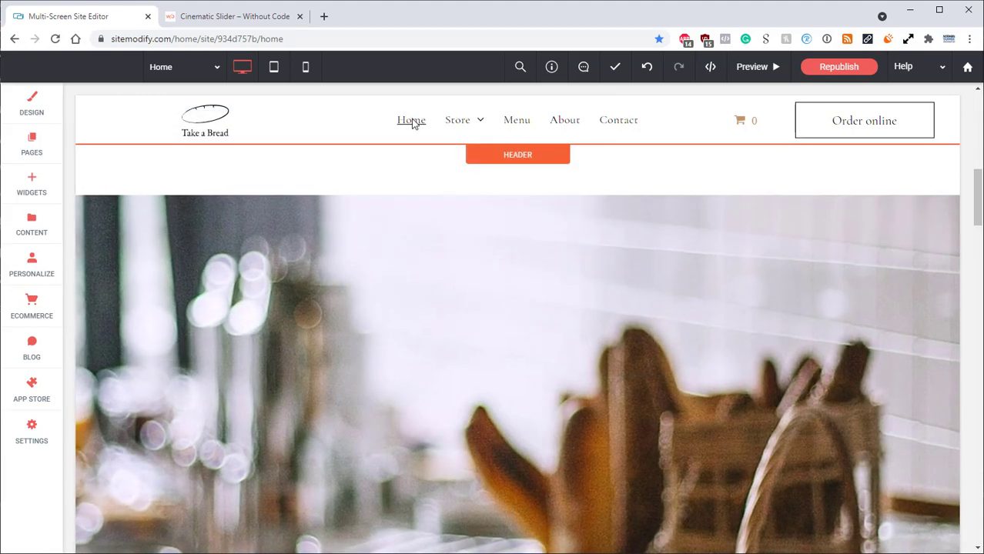